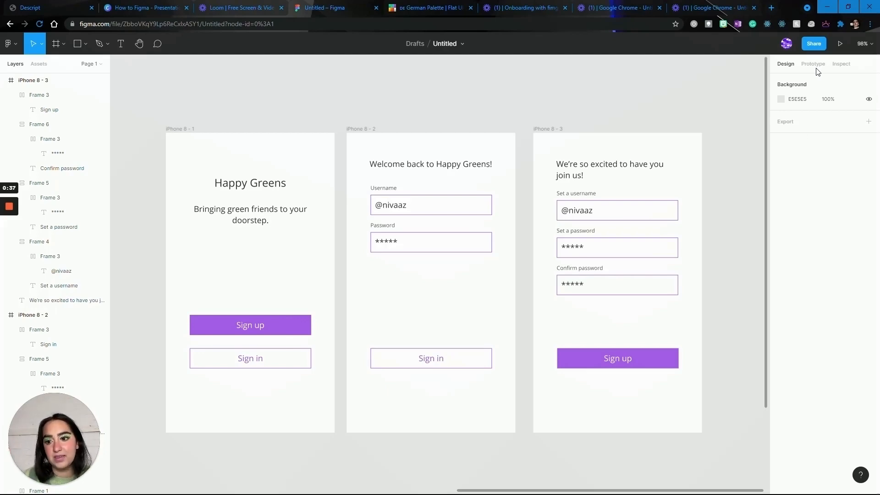
# Create a prototype connection from the Sign up button on the iPhone 8 - 1 frame to the iPhone 8 - 2 frame.
pyautogui.click(814, 64)
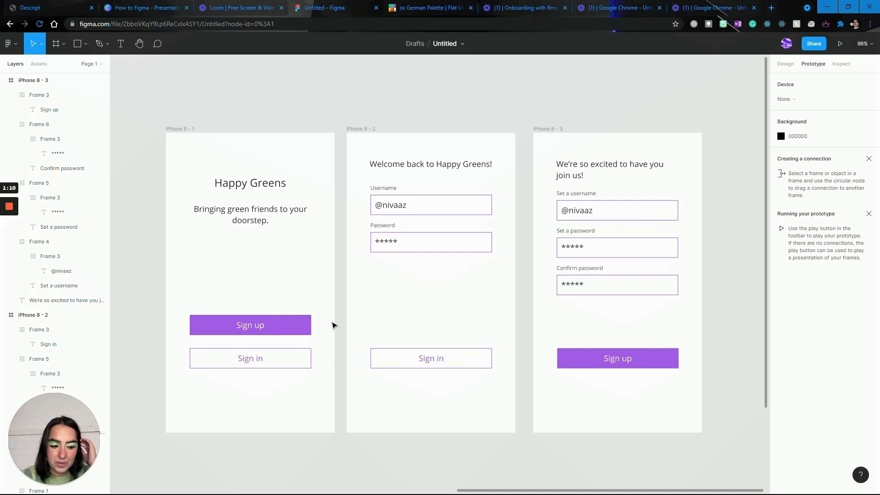
pyautogui.click(278, 323)
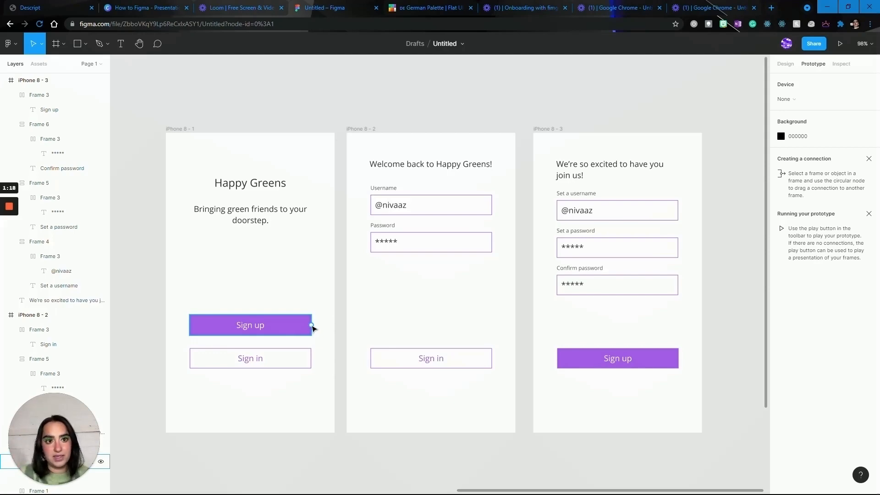
pyautogui.moveTo(312, 325)
pyautogui.mouseDown()
pyautogui.moveTo(334, 297)
pyautogui.moveTo(338, 271)
pyautogui.moveTo(349, 274)
pyautogui.mouseUp()
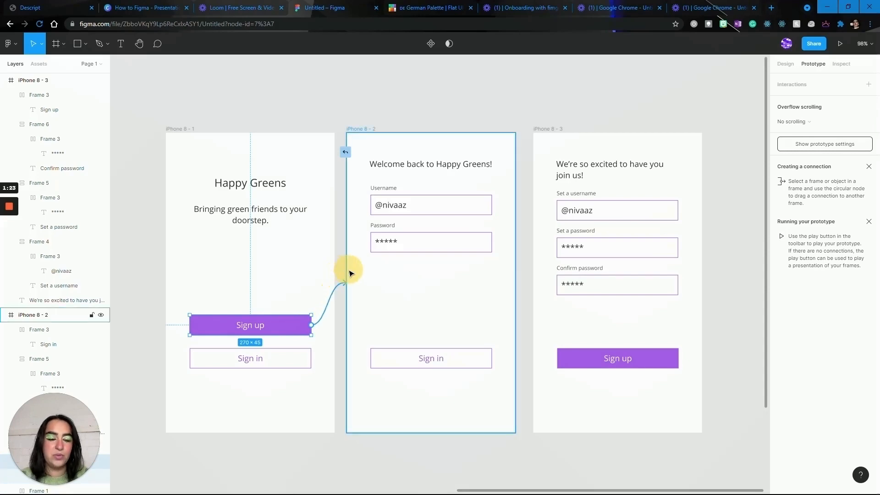
pyautogui.moveTo(350, 274); pyautogui.dragTo(349, 274)
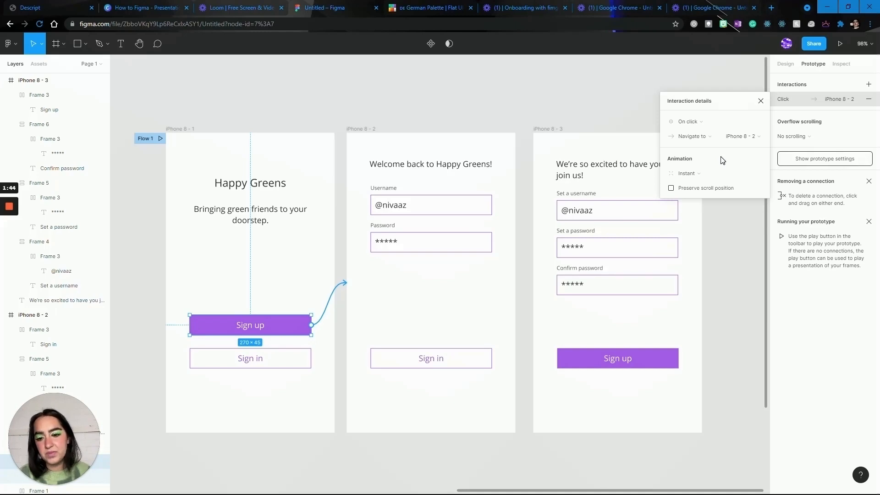
# Set the connection's animation to Push with the upward direction.
pyautogui.click(705, 173)
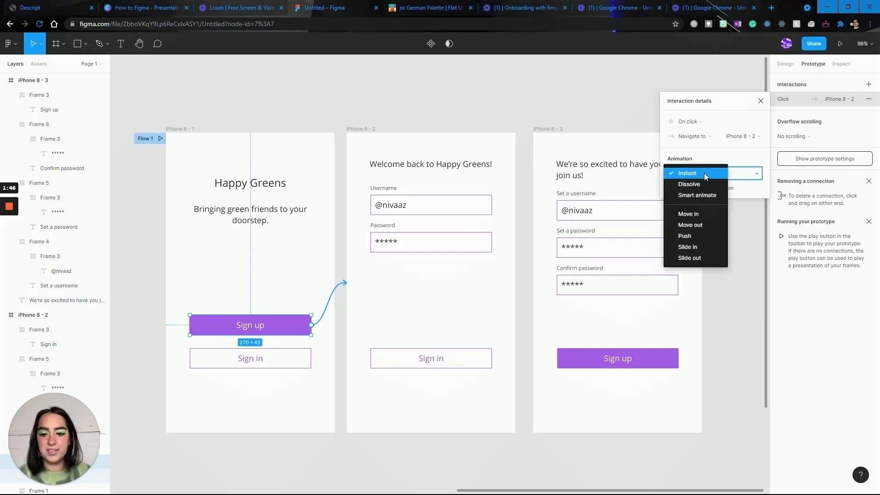
pyautogui.click(704, 239)
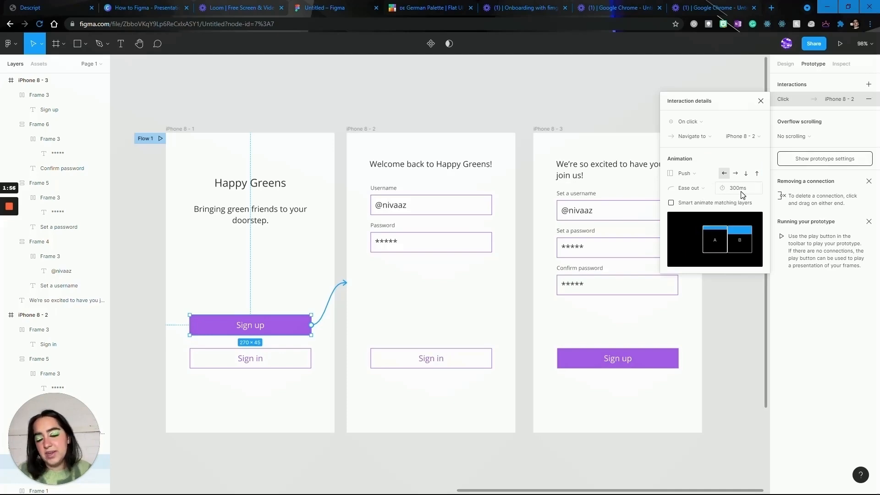
pyautogui.click(757, 173)
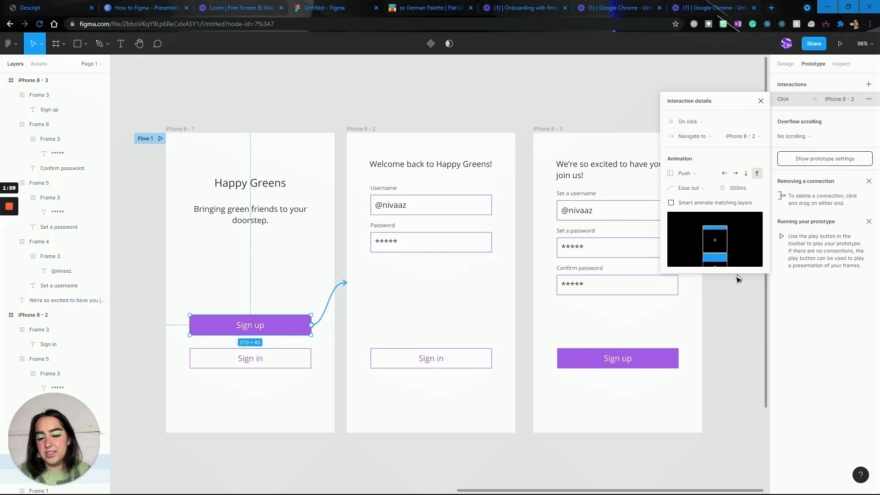
pyautogui.click(743, 348)
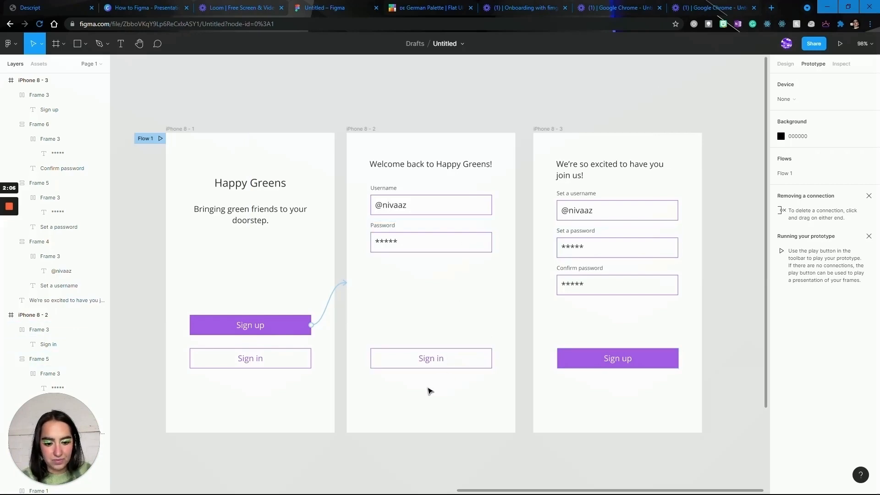
# Add a text box about 267 × 57 reading "back" beneath the Sign in button on the iPhone 8 - 2 frame.
pyautogui.click(790, 65)
pyautogui.press('t')
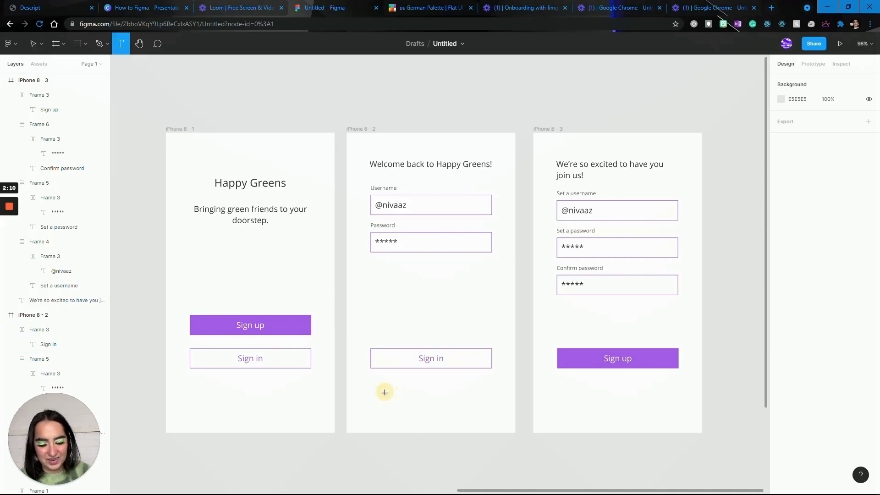
pyautogui.moveTo(371, 380); pyautogui.dragTo(492, 405)
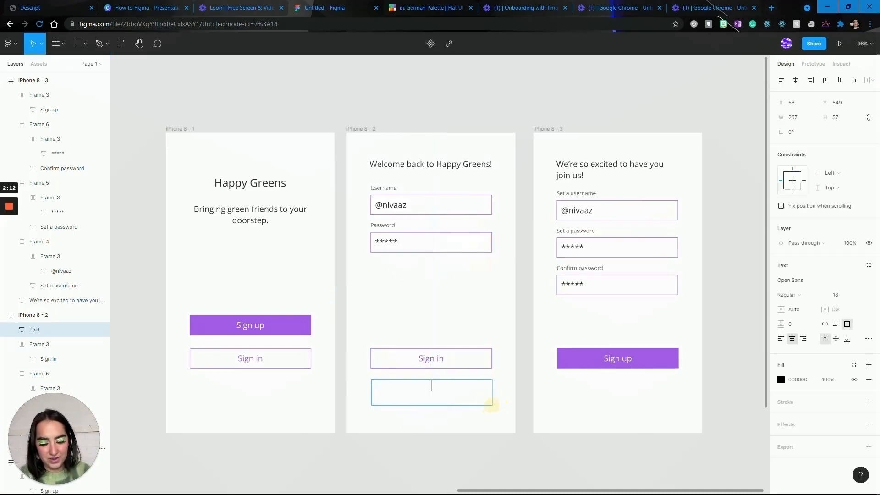
pyautogui.write('back')
pyautogui.press('Escape')
# Duplicate the "back" text and place the copy beneath the Sign up button on the iPhone 8 - 3 frame.
pyautogui.hotkey('ctrl', 'c')
pyautogui.hotkey('ctrl', 'v')
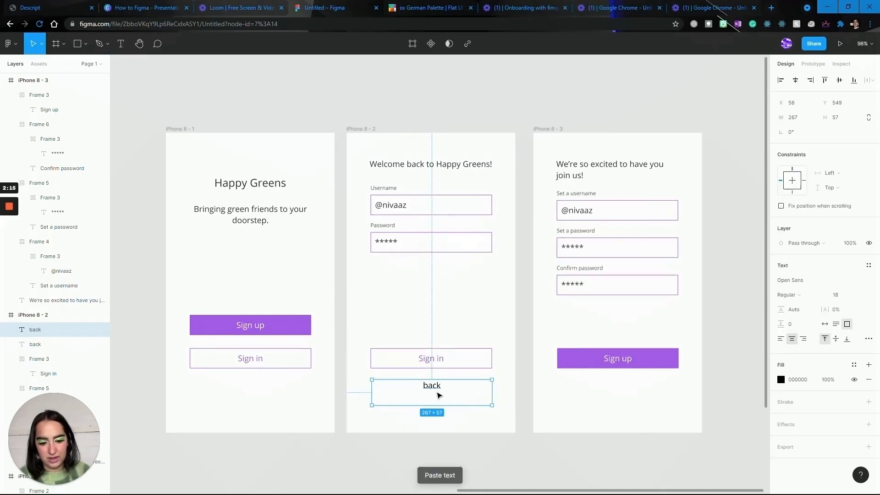
pyautogui.moveTo(438, 393); pyautogui.dragTo(614, 394)
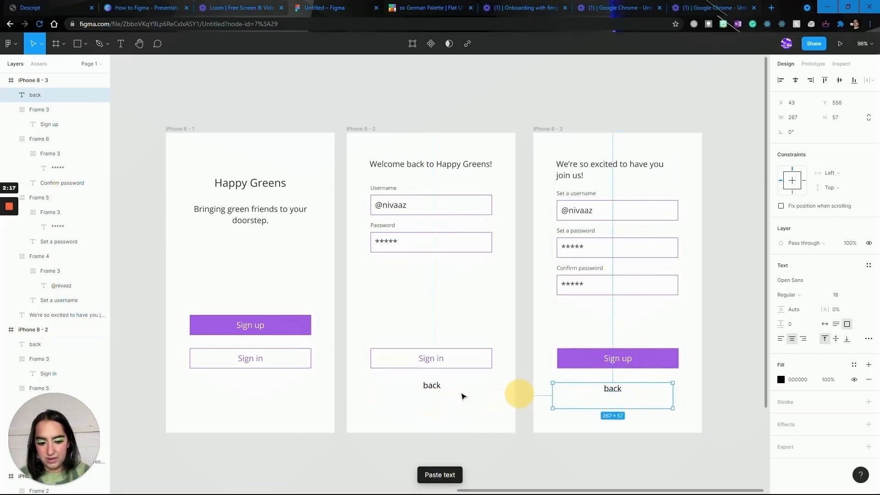
# Set both "back" texts to auto width and make them purple A55EEA, bold and underlined.
pyautogui.keyDown('shift'); pyautogui.click(433, 385); pyautogui.keyUp('shift')
pyautogui.click(824, 324)
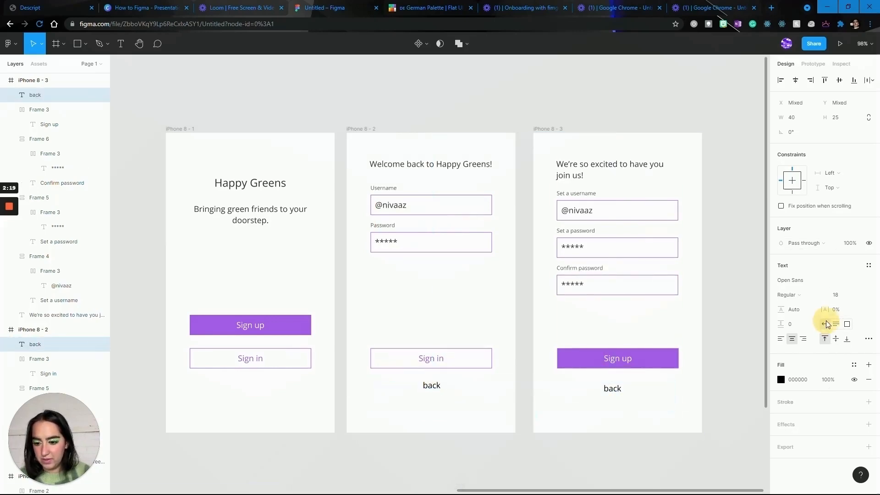
pyautogui.click(783, 382)
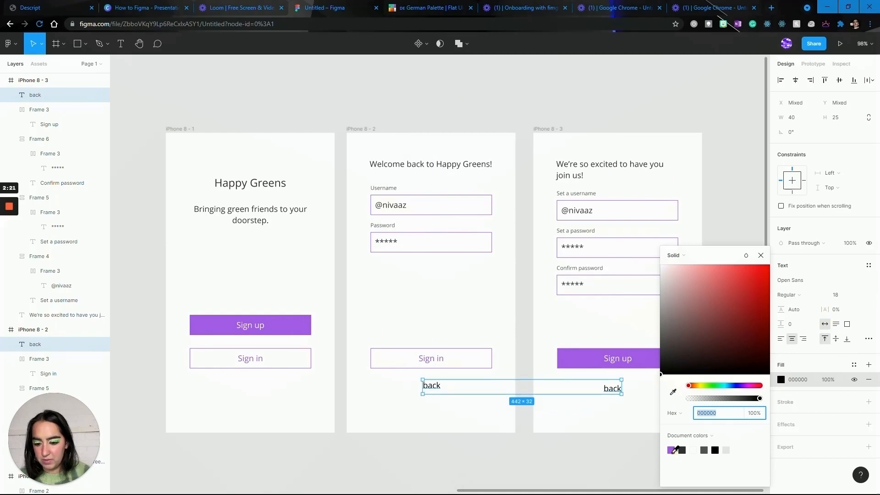
pyautogui.click(671, 450)
pyautogui.hotkey('ctrl', 'b')
pyautogui.hotkey('ctrl', 'u')
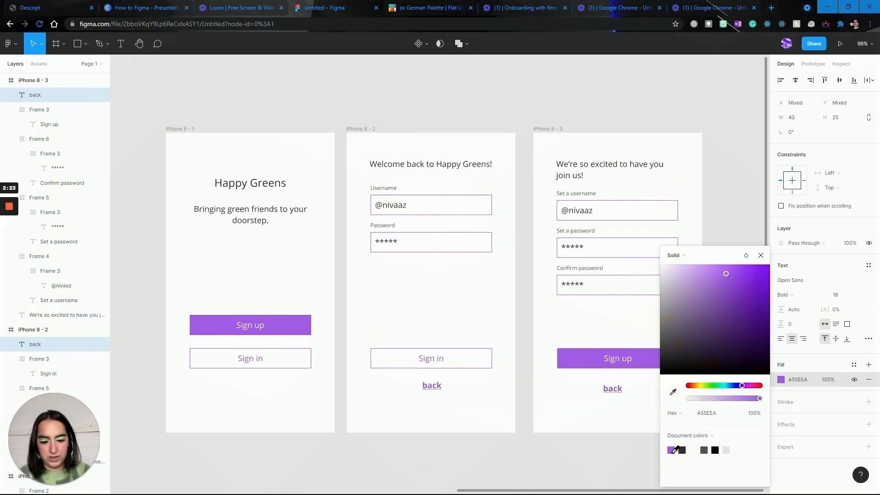
pyautogui.click(596, 428)
pyautogui.moveTo(623, 412); pyautogui.dragTo(595, 210)
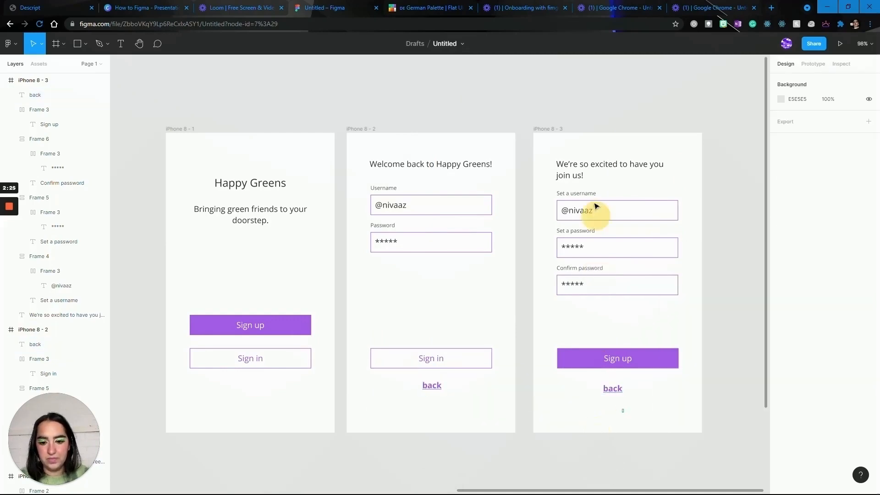
pyautogui.click(592, 374)
pyautogui.click(611, 390)
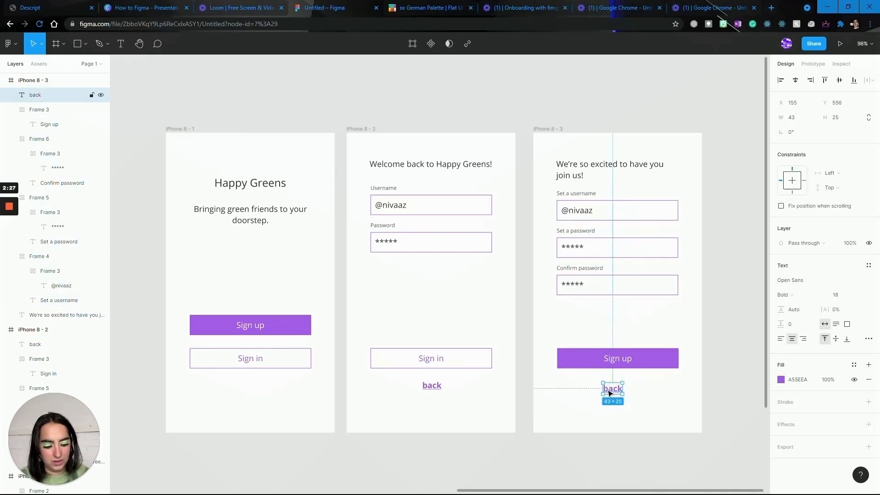
pyautogui.hotkey('ctrl', 'h')
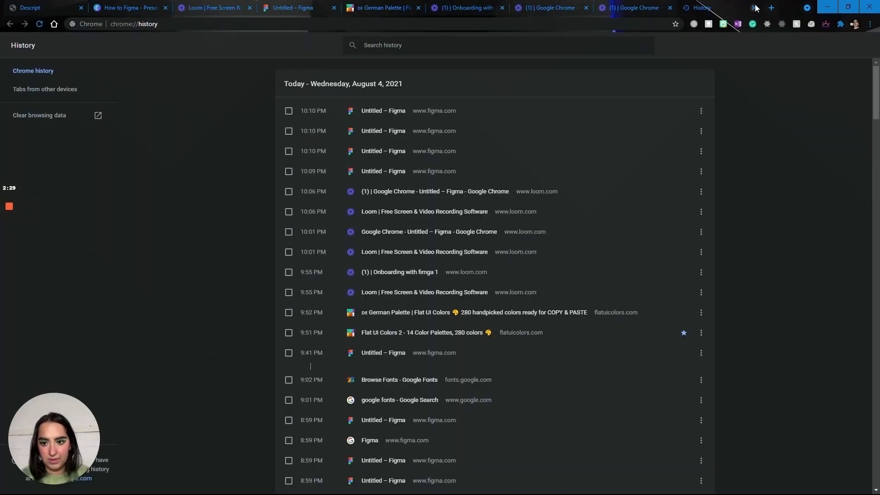
pyautogui.click(755, 8)
pyautogui.click(535, 411)
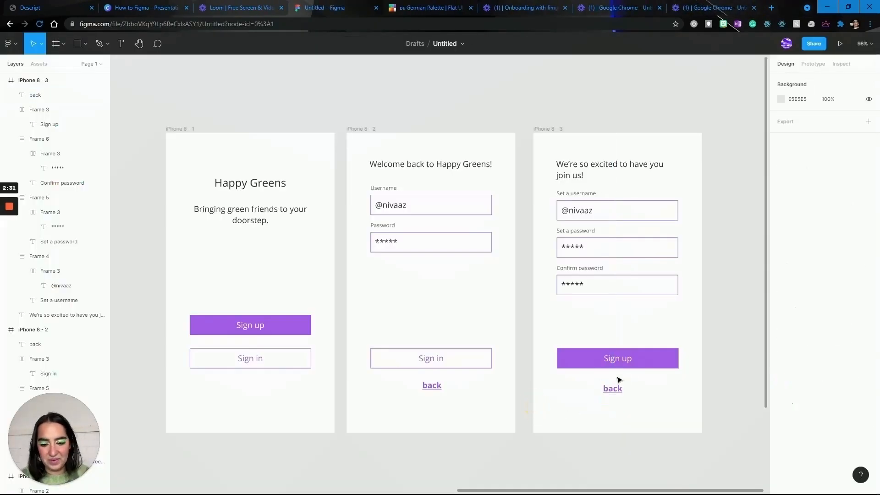
# Align the "back" texts on iPhone 8 - 3 and iPhone 8 - 2 with the centres of the buttons above them.
pyautogui.click(613, 390)
pyautogui.moveTo(613, 389); pyautogui.dragTo(618, 389)
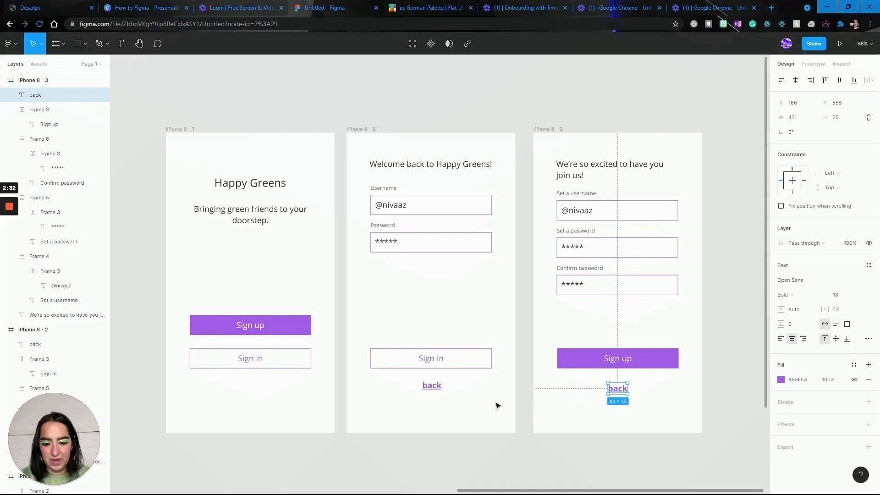
pyautogui.click(433, 388)
pyautogui.click(471, 410)
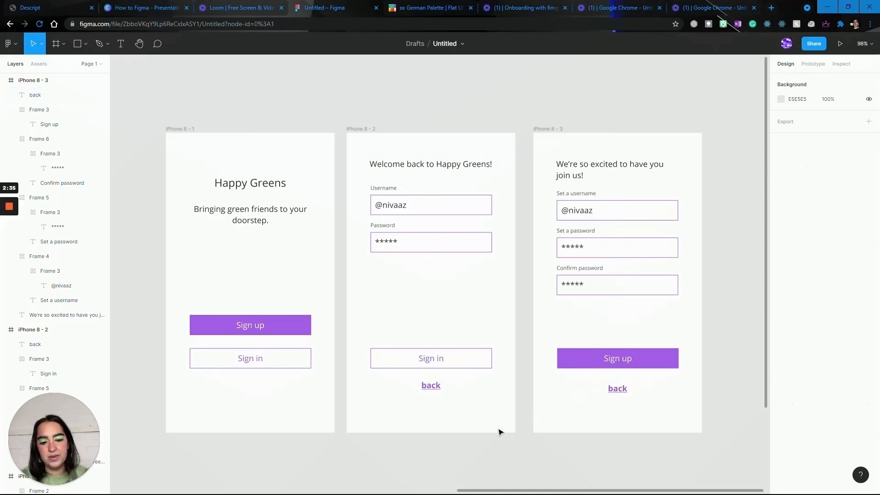
# Create a prototype connection from the "back" text on iPhone 8 - 2 to the iPhone 8 - 1 frame.
pyautogui.click(814, 64)
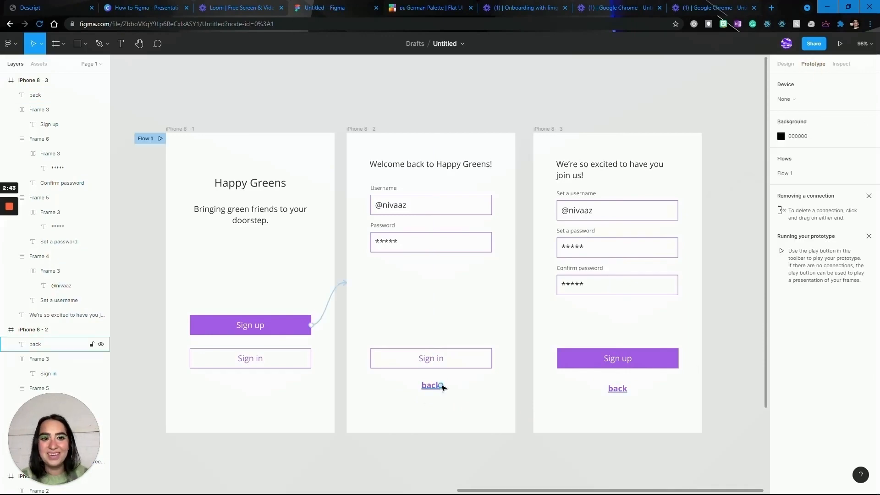
pyautogui.moveTo(441, 386); pyautogui.dragTo(331, 385)
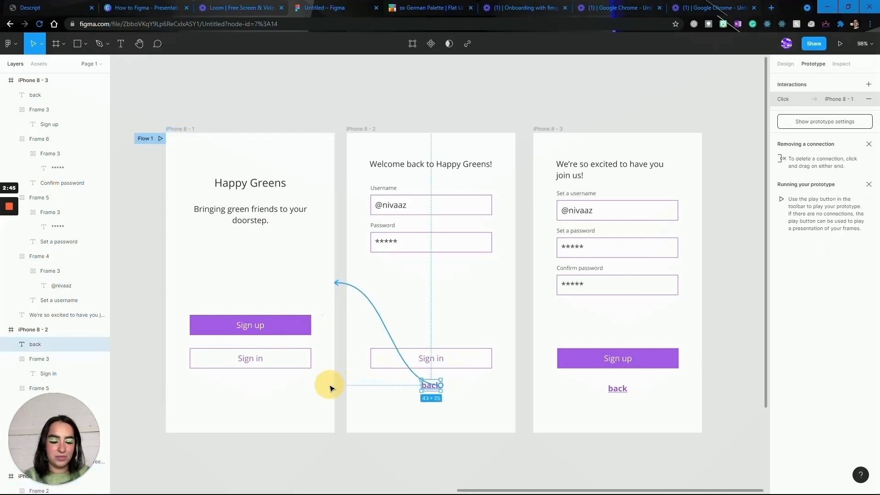
pyautogui.click(475, 406)
# Create a prototype connection from the "back" text on iPhone 8 - 3 to the iPhone 8 - 1 frame.
pyautogui.click(628, 390)
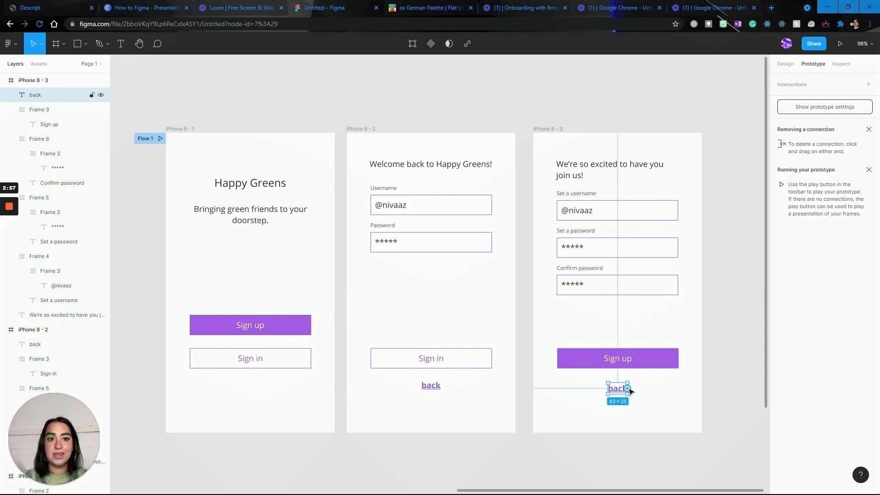
pyautogui.moveTo(628, 389); pyautogui.dragTo(326, 413)
pyautogui.click(502, 452)
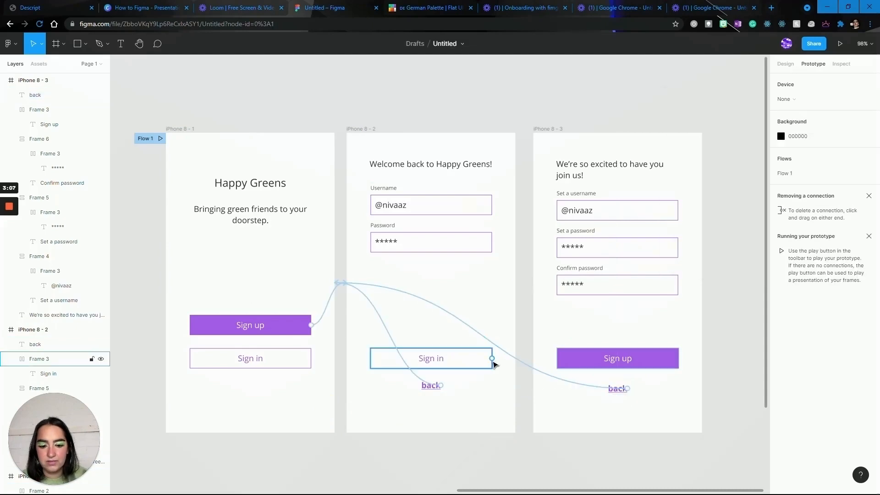
# Add a new iPhone 8 frame to the design beside the iPhone 8 - 3 frame.
pyautogui.hscroll(4, 493, 364)
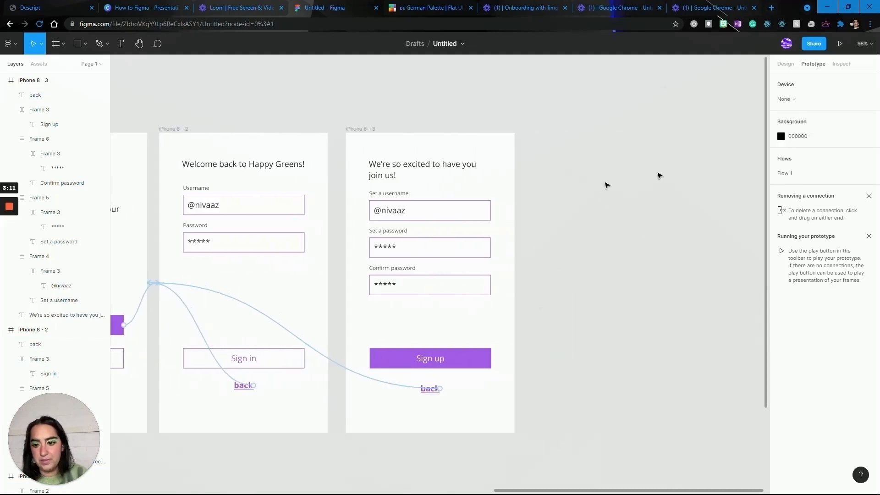
pyautogui.click(780, 67)
pyautogui.press('f')
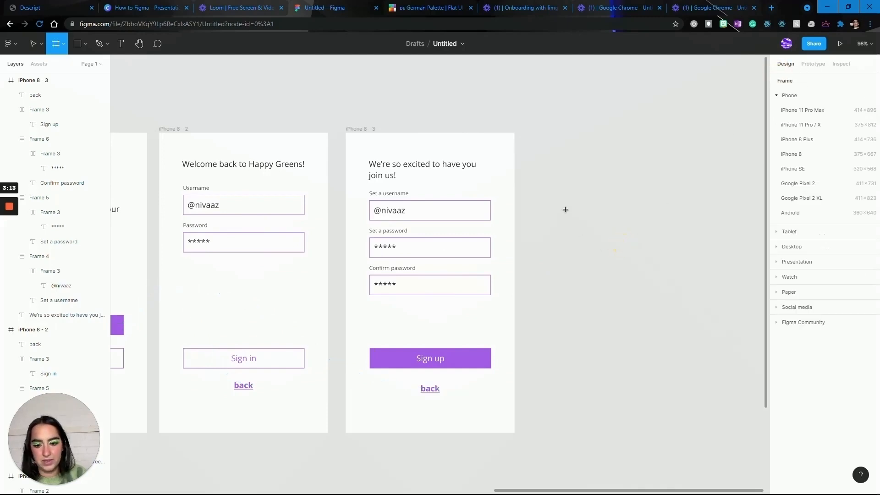
pyautogui.click(815, 154)
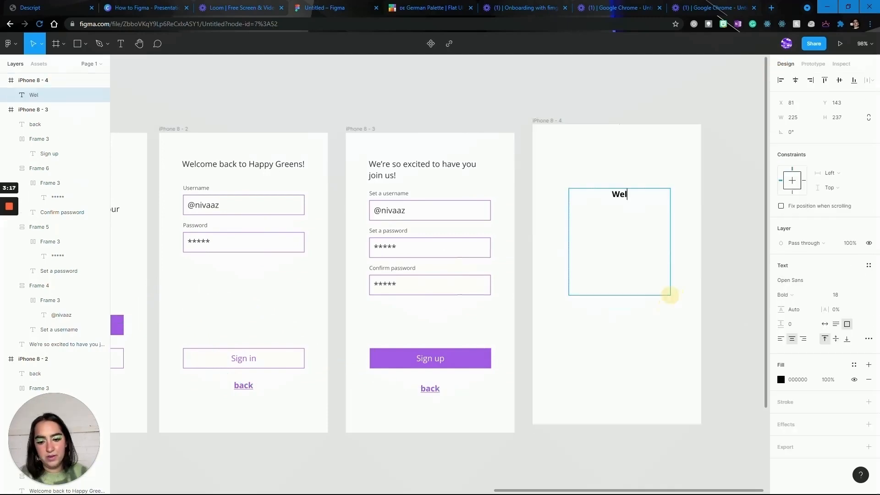
# Enter the heading "Welcome to happy greens" followed by the user's first name and "!" near the top of the iPhone 8 - 4 frame.
pyautogui.write('com')
pyautogui.press('BackSpace')
pyautogui.press('BackSpace')
pyautogui.press('BackSpace')
pyautogui.write('come to')
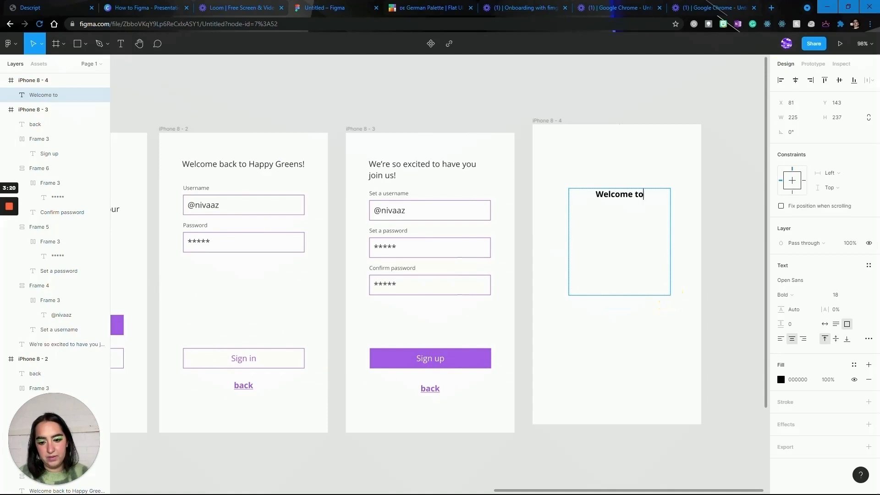
pyautogui.write(' happy greens Nivaaz!')
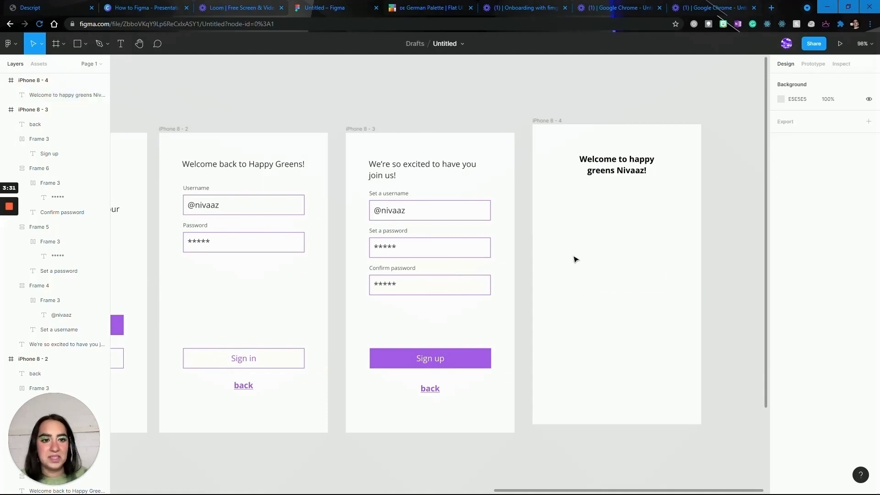
pyautogui.hscroll(-3, 579, 306)
pyautogui.scroll(-1, 580, 306)
pyautogui.scroll(-3, 580, 306)
pyautogui.scroll(6, 579, 306)
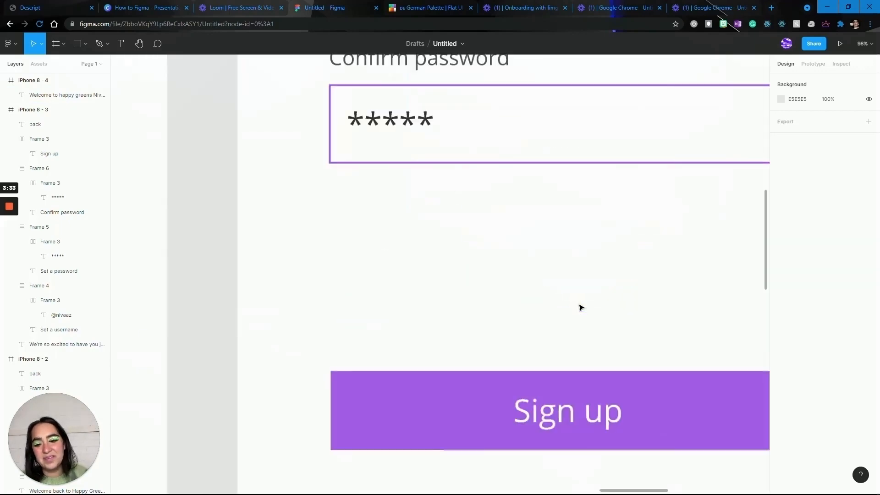
pyautogui.scroll(-6, 580, 306)
pyautogui.hscroll(1, 579, 306)
pyautogui.click(604, 281)
pyautogui.scroll(6, 605, 282)
pyautogui.hscroll(2, 605, 285)
pyautogui.scroll(-5, 604, 284)
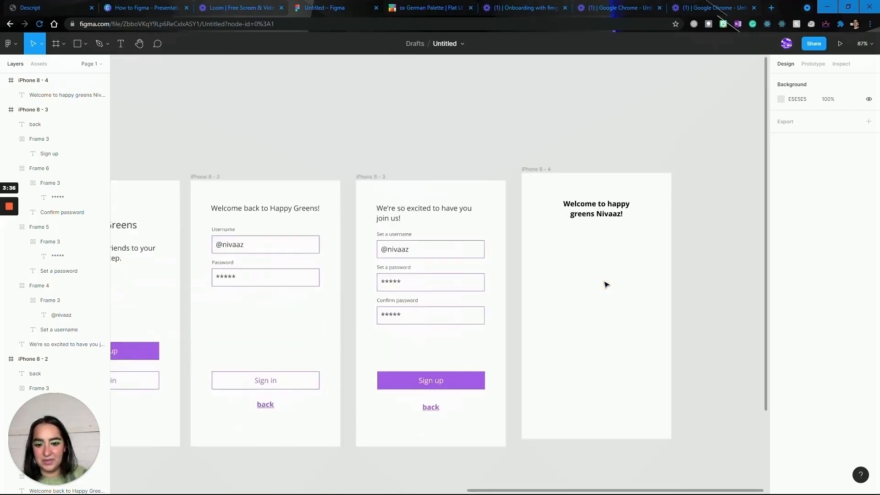
pyautogui.scroll(5, 604, 285)
pyautogui.hscroll(2, 604, 285)
pyautogui.scroll(-2, 604, 285)
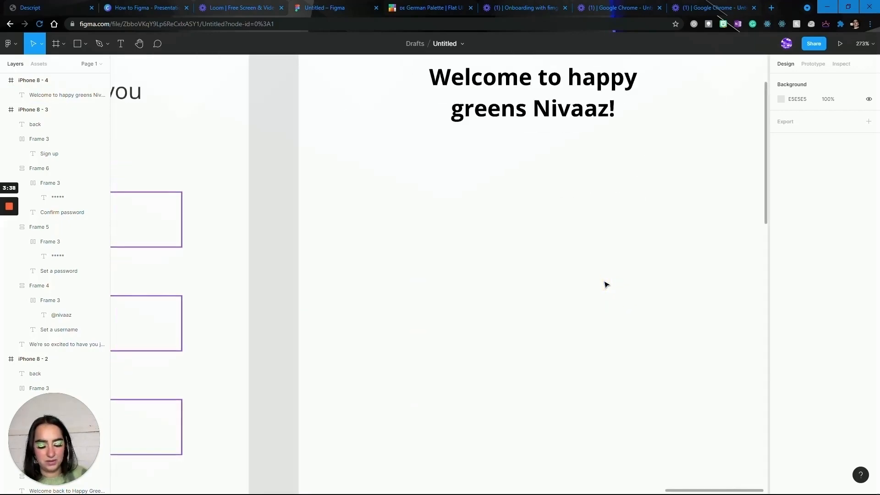
# Draw a rectangle about 280 × 74 below the welcome heading on the iPhone 8 - 4 frame.
pyautogui.click(512, 210)
pyautogui.scroll(-5, 510, 208)
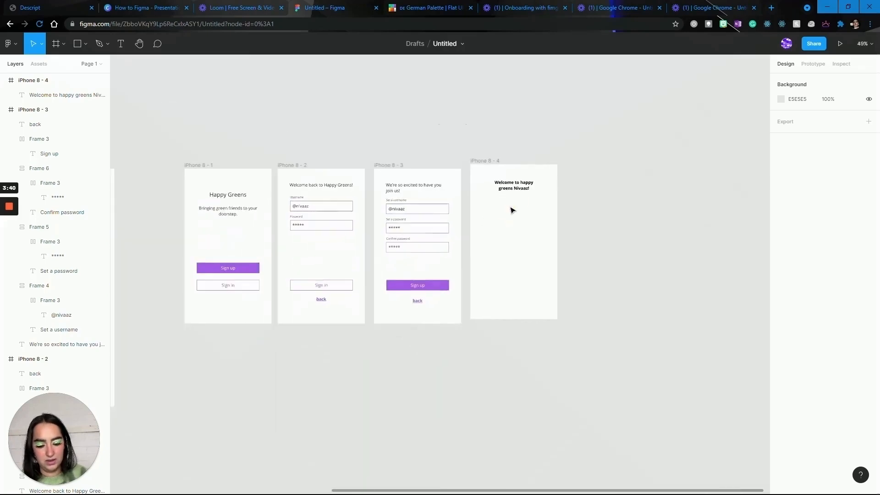
pyautogui.scroll(3, 510, 206)
pyautogui.press('r')
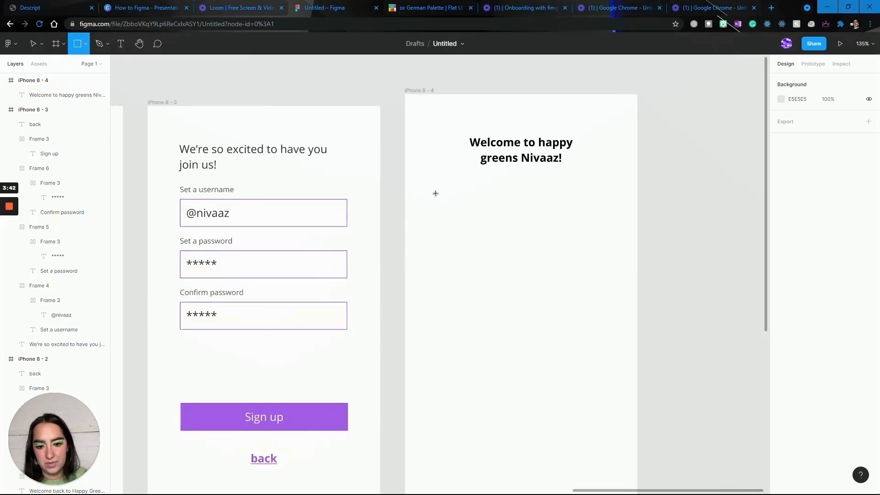
pyautogui.moveTo(435, 193); pyautogui.dragTo(609, 238)
# Duplicate the rectangle three times and stack the copies in a column down the iPhone 8 - 4 frame.
pyautogui.hotkey('ctrl', 'c')
pyautogui.hotkey('ctrl', 'v')
pyautogui.moveTo(527, 214); pyautogui.dragTo(525, 370)
pyautogui.hotkey('ctrl', 'v')
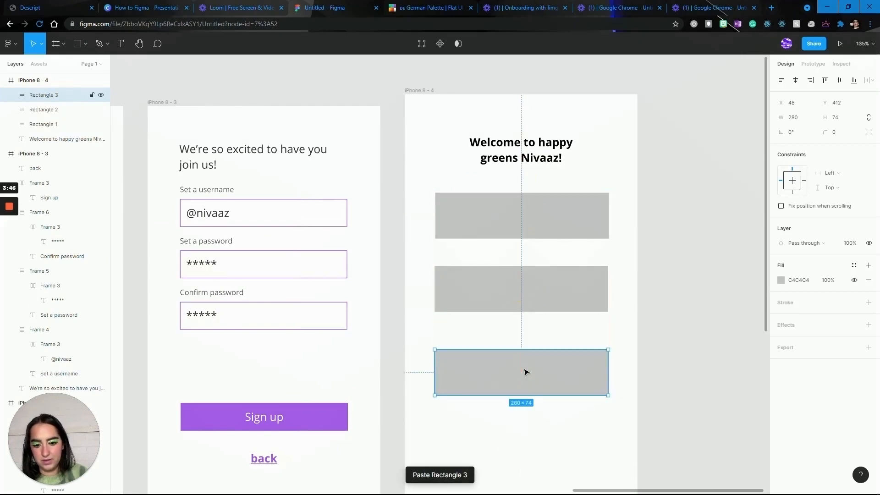
pyautogui.hotkey('ctrl', 'v')
pyautogui.scroll(-3, 526, 369)
pyautogui.moveTo(529, 275); pyautogui.dragTo(530, 336)
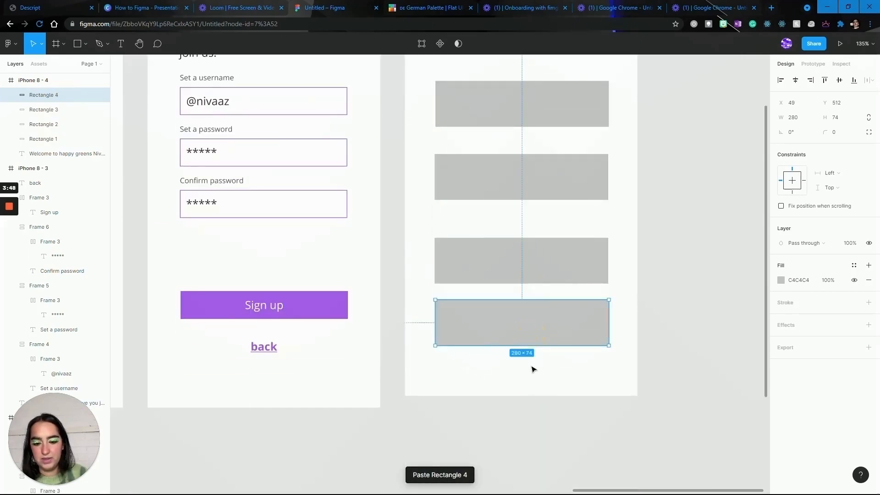
# Tidy up the four rectangles on iPhone 8 - 4 into an evenly spaced column.
pyautogui.moveTo(547, 368); pyautogui.dragTo(543, 118)
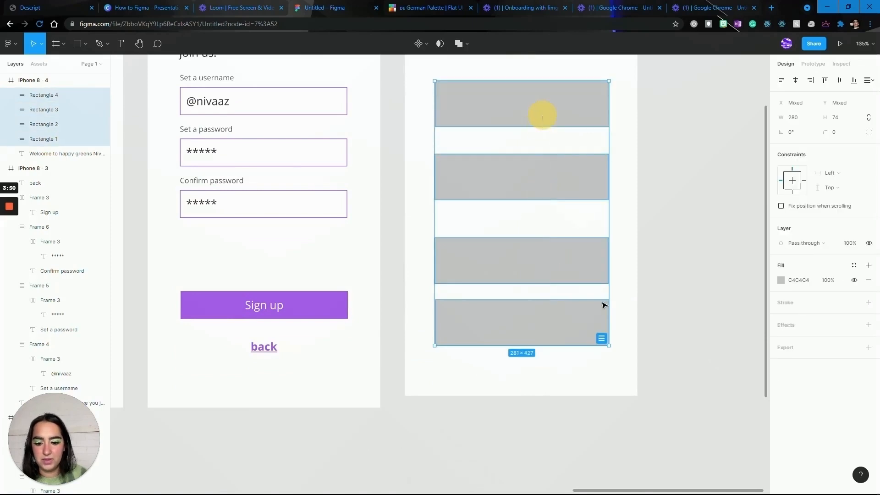
pyautogui.click(603, 340)
pyautogui.scroll(5, 603, 339)
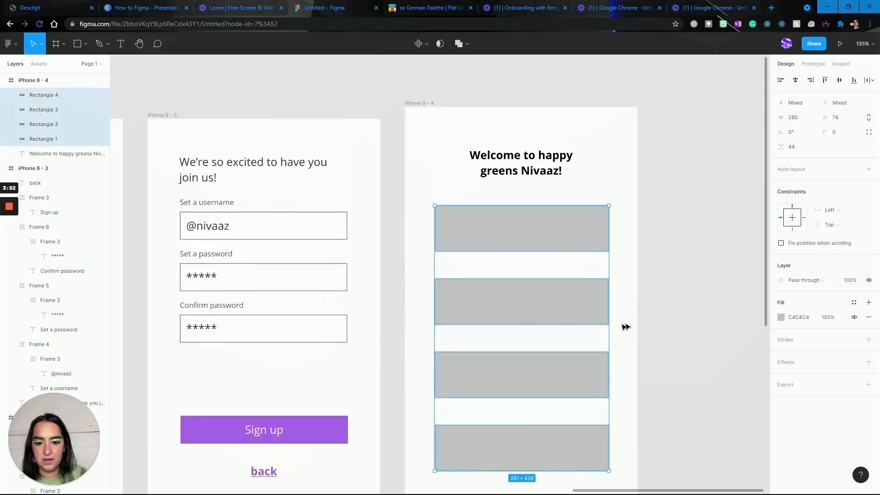
# Try a purple A55EEA fill and an added effect on the four rectangles, and undo both.
pyautogui.click(625, 328)
pyautogui.moveTo(619, 444); pyautogui.dragTo(533, 231)
pyautogui.click(781, 317)
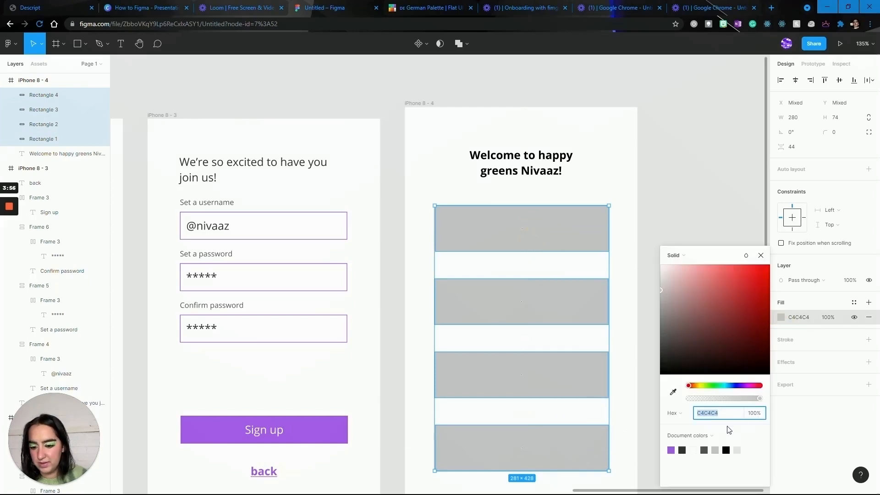
pyautogui.click(671, 450)
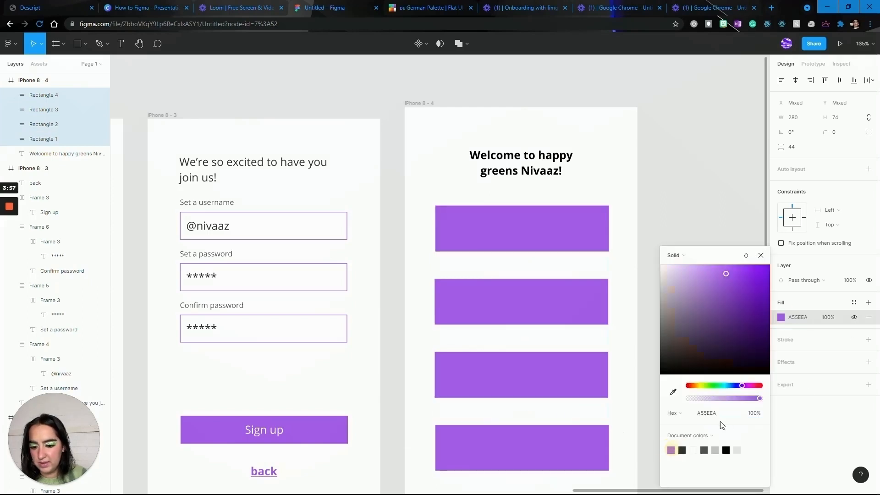
pyautogui.click(868, 362)
pyautogui.hotkey('ctrl', 'z')
pyautogui.hotkey('ctrl', 'z')
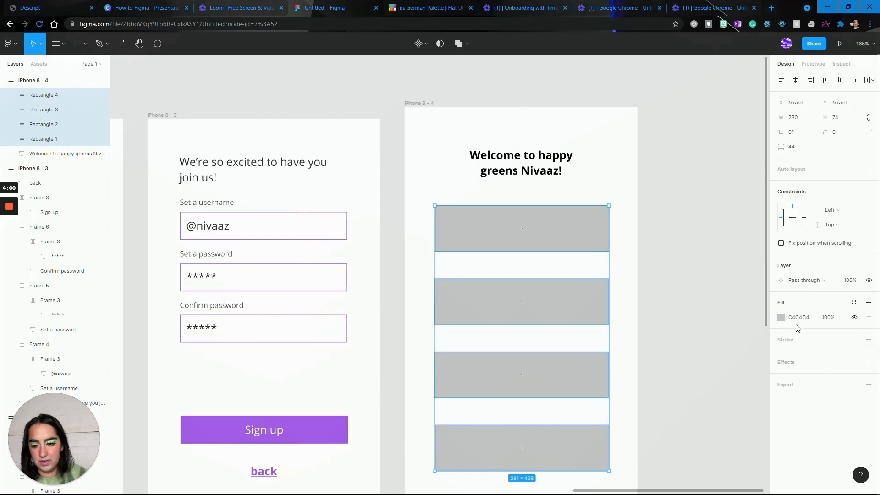
# Set the fill of the four rectangles on iPhone 8 - 4 to white, FFFFFF.
pyautogui.click(798, 320)
pyautogui.write('fff')
pyautogui.press('Return')
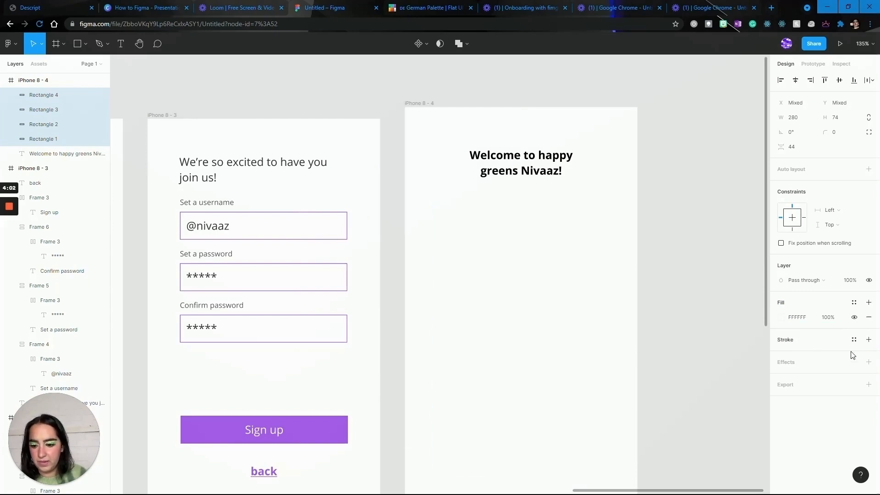
# Add a drop shadow with 15% opacity to the four white rectangles.
pyautogui.click(869, 362)
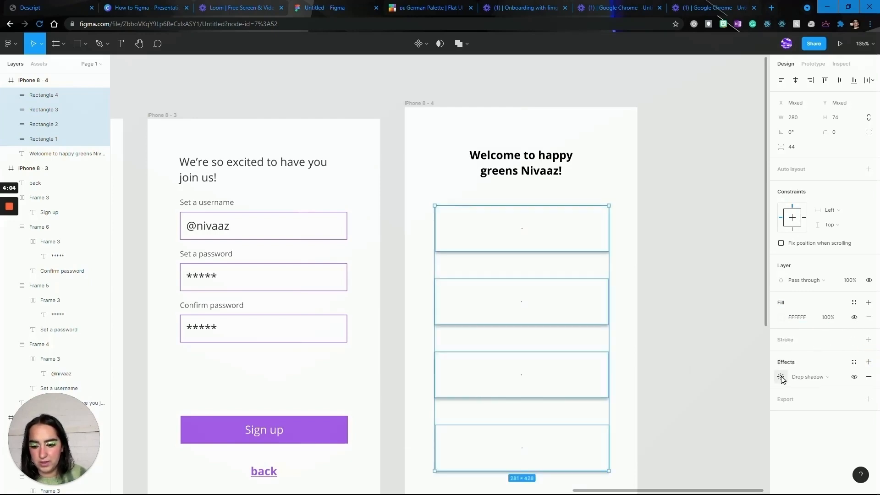
pyautogui.click(781, 377)
pyautogui.click(716, 429)
pyautogui.write('15')
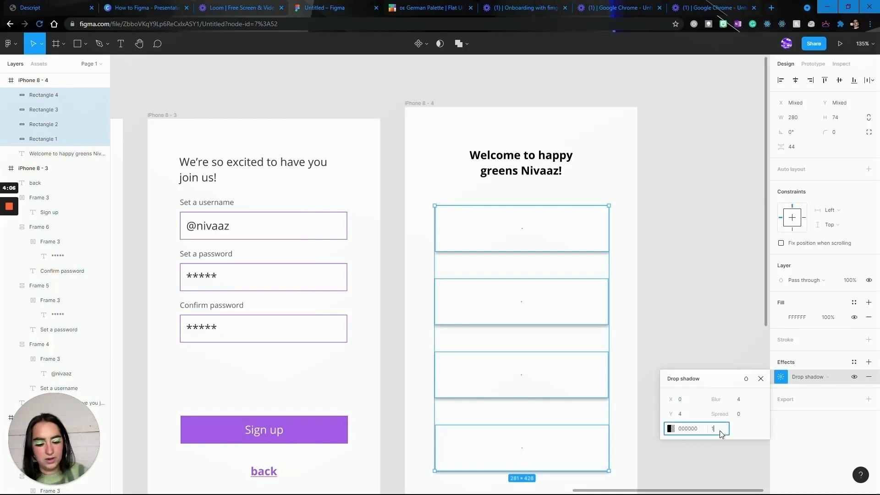
pyautogui.press('Return')
pyautogui.click(674, 325)
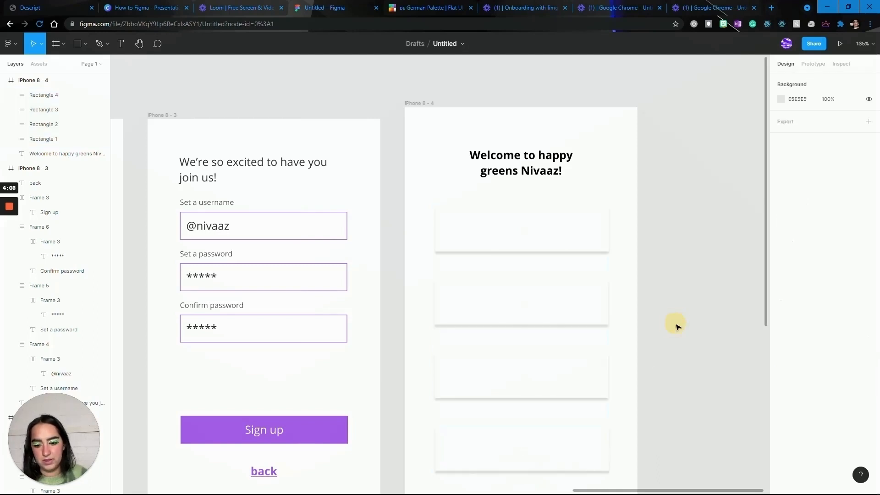
# Create a prototype connection from the Sign in button on iPhone 8 - 2 to the iPhone 8 - 4 frame.
pyautogui.scroll(-5, 677, 326)
pyautogui.scroll(5, 677, 327)
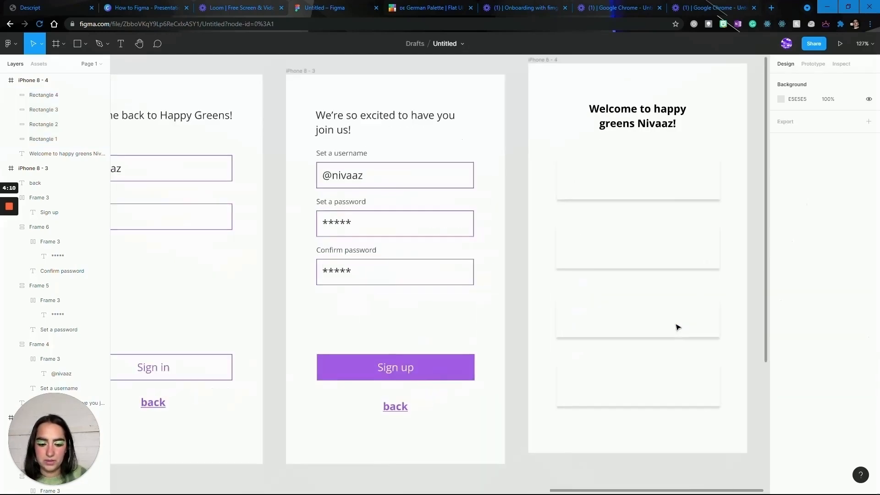
pyautogui.hscroll(-3, 678, 328)
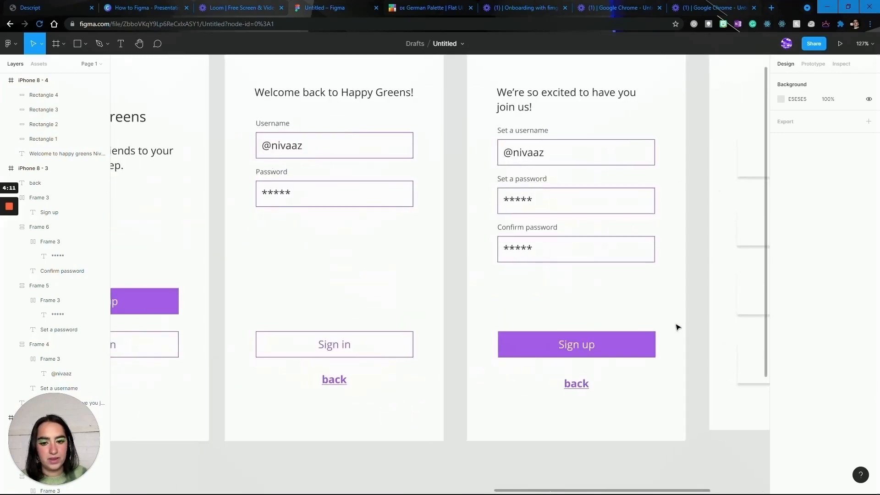
pyautogui.click(815, 64)
pyautogui.scroll(-6, 557, 250)
pyautogui.scroll(5, 557, 250)
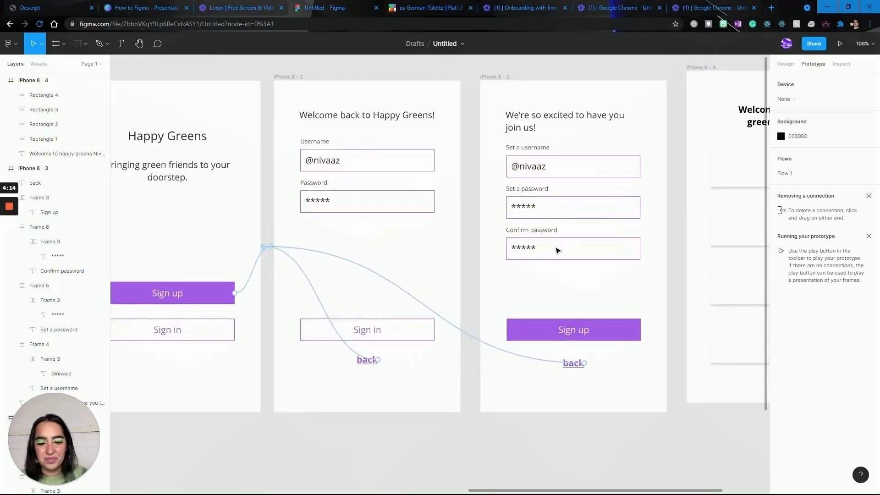
pyautogui.hscroll(4, 438, 363)
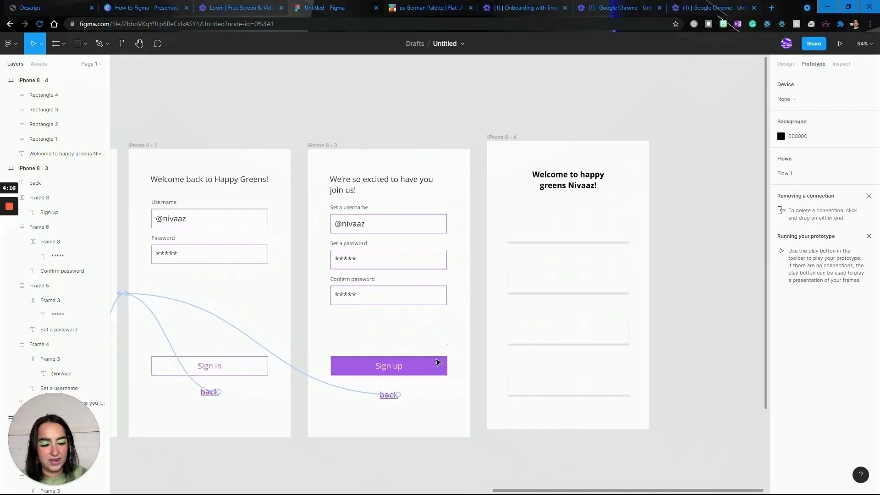
pyautogui.moveTo(301, 366); pyautogui.dragTo(544, 274)
# Create a prototype connection from the Sign up button on iPhone 8 - 3 to the iPhone 8 - 4 frame.
pyautogui.click(458, 366)
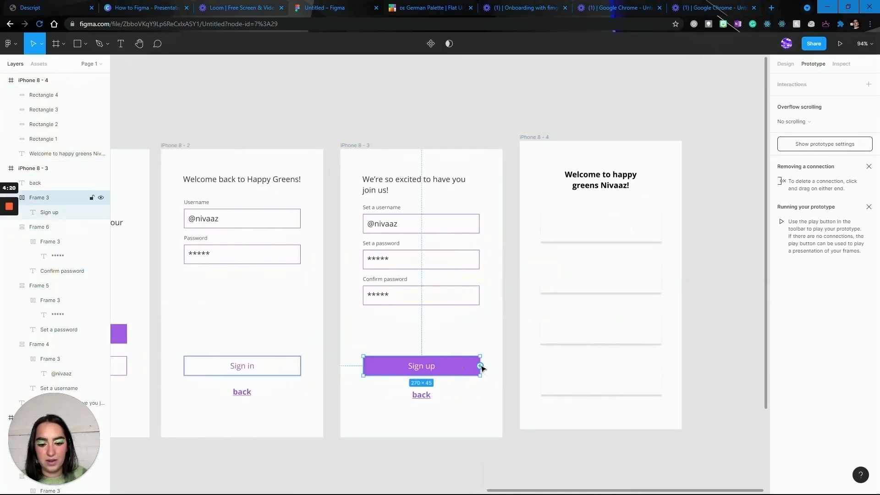
pyautogui.moveTo(480, 366); pyautogui.dragTo(525, 278)
pyautogui.hscroll(-5, 434, 302)
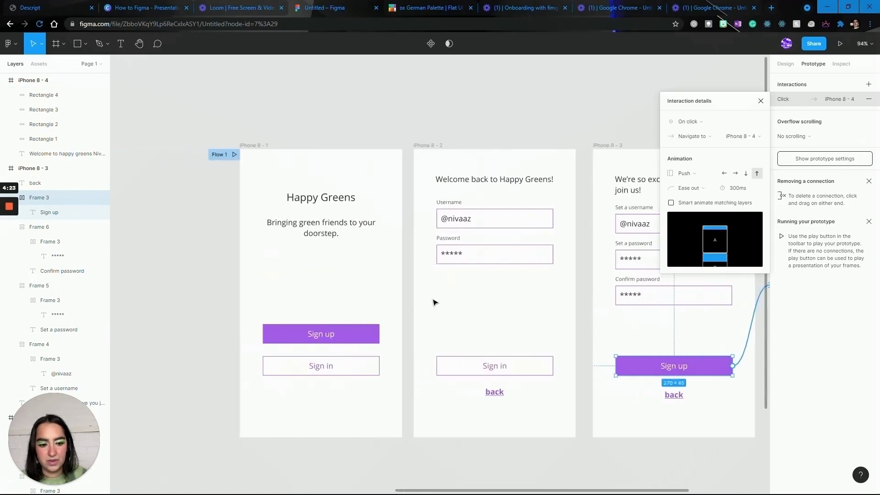
pyautogui.hscroll(5, 434, 302)
pyautogui.scroll(1, 435, 302)
pyautogui.hscroll(1, 435, 303)
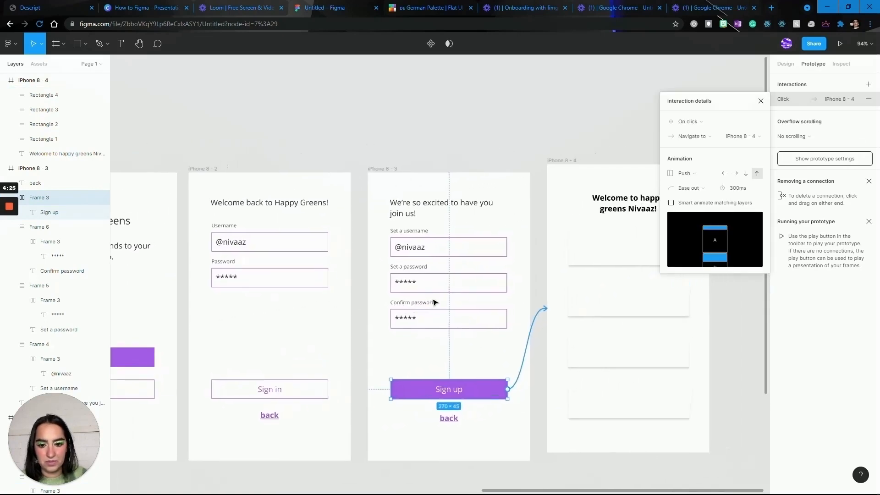
pyautogui.click(761, 101)
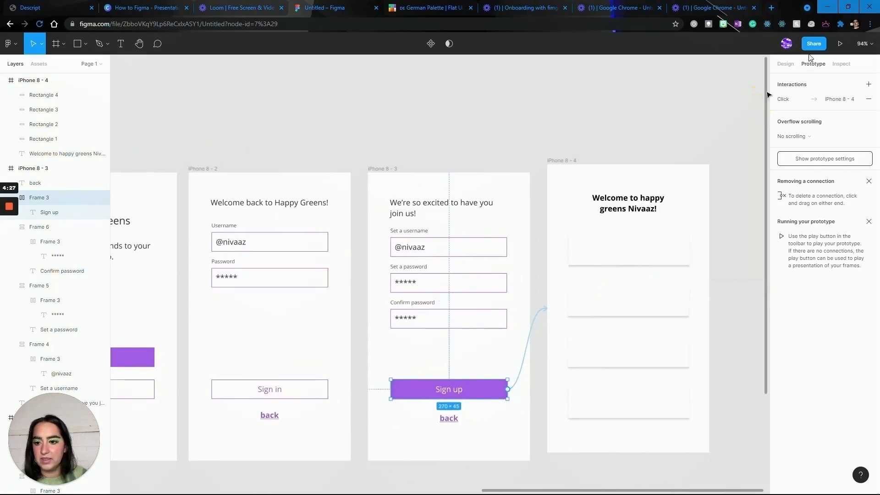
# Preview the prototype by following the Sign up, Sign in and back links, and return to the design file.
pyautogui.click(842, 44)
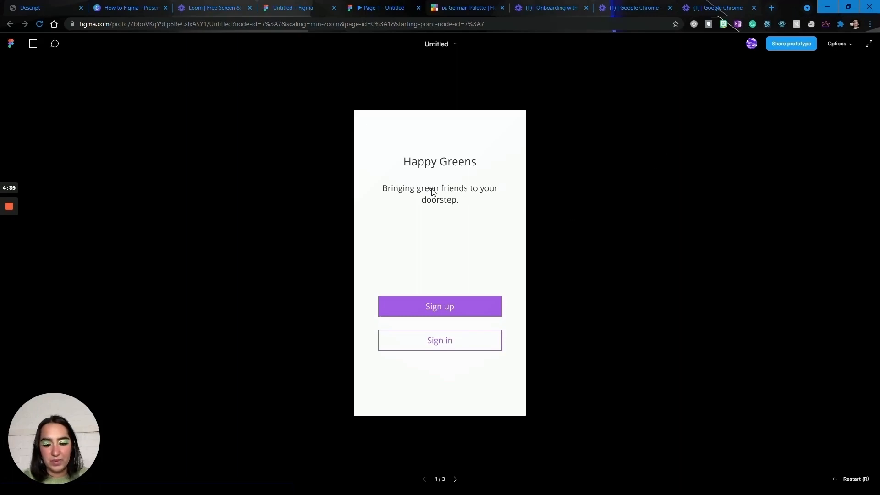
pyautogui.click(397, 223)
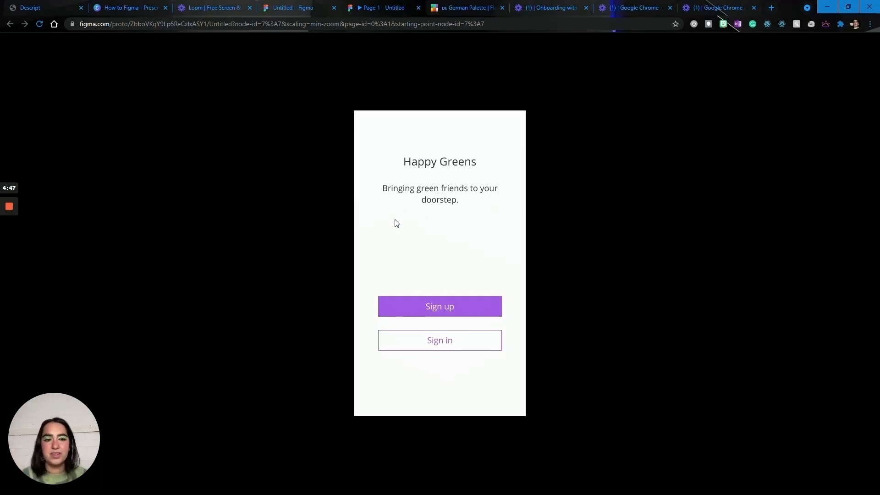
pyautogui.click(436, 304)
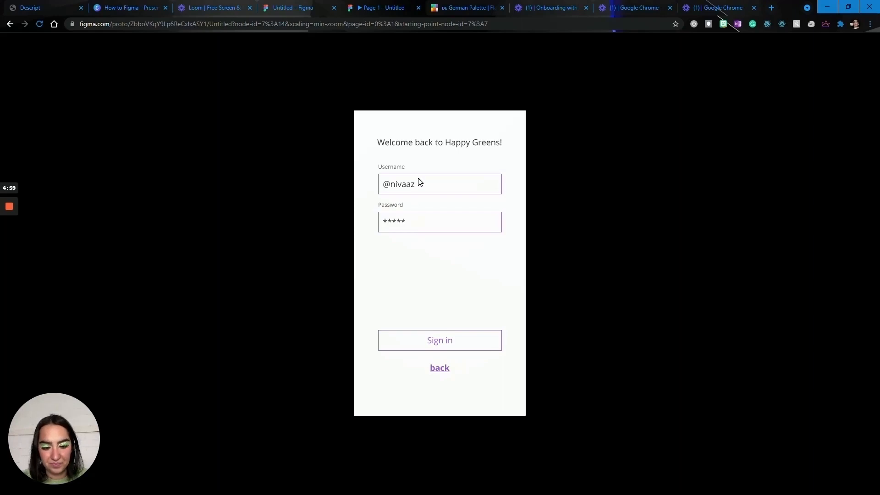
pyautogui.click(453, 340)
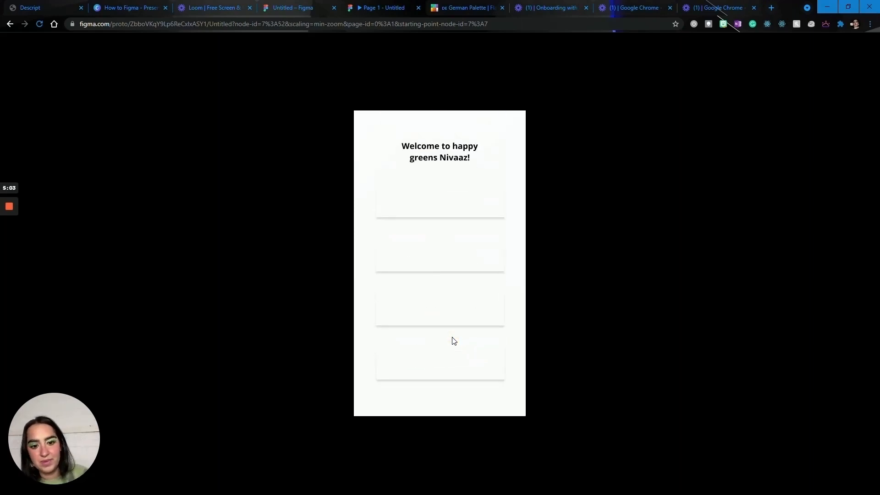
pyautogui.press('Left')
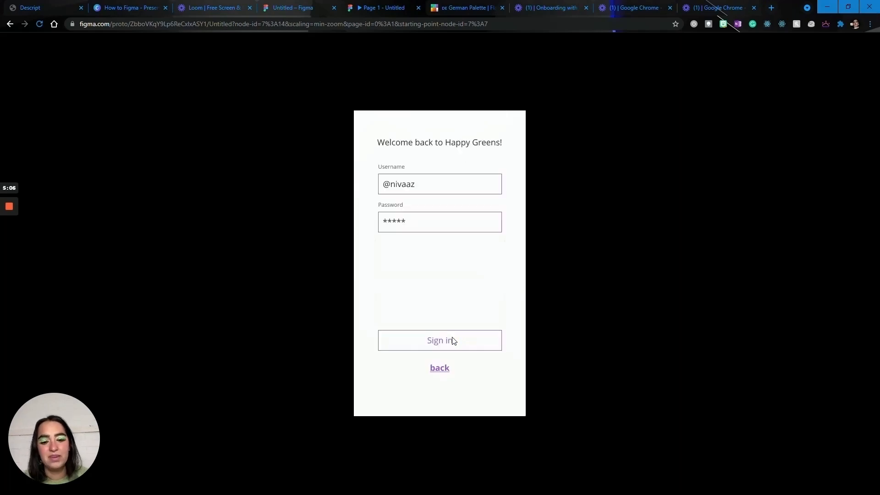
pyautogui.click(446, 369)
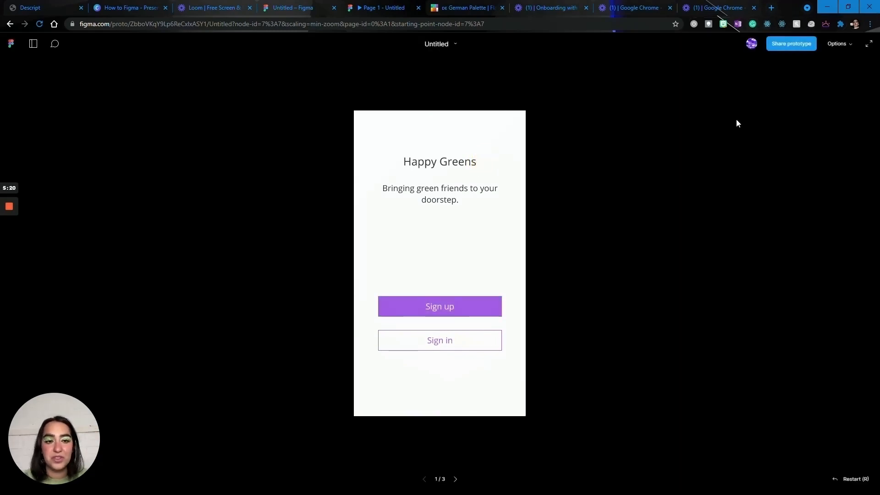
pyautogui.click(755, 9)
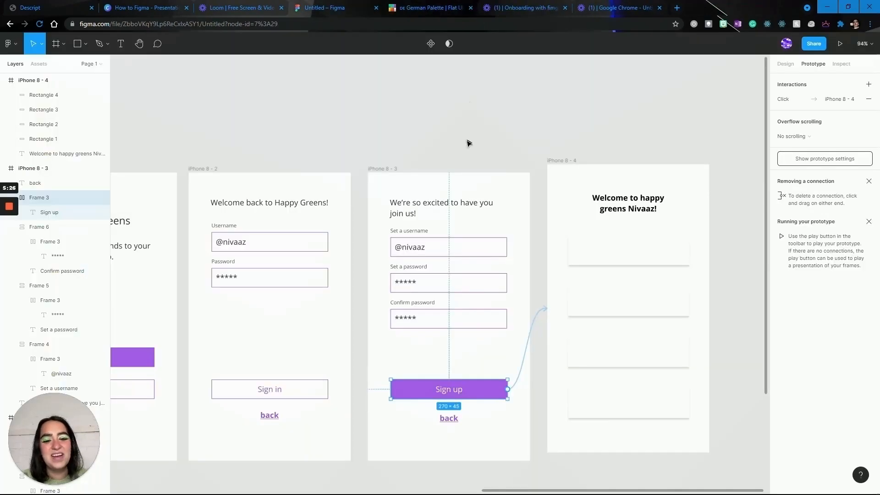
# Create a prototype connection from the Sign in button on iPhone 8 - 1 to the iPhone 8 - 2 frame.
pyautogui.click(469, 143)
pyautogui.hscroll(-10, 469, 143)
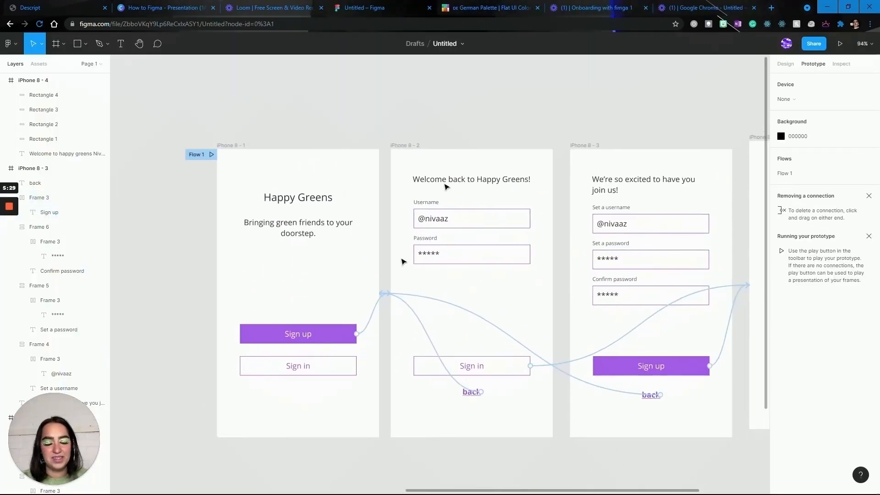
pyautogui.hscroll(3, 356, 385)
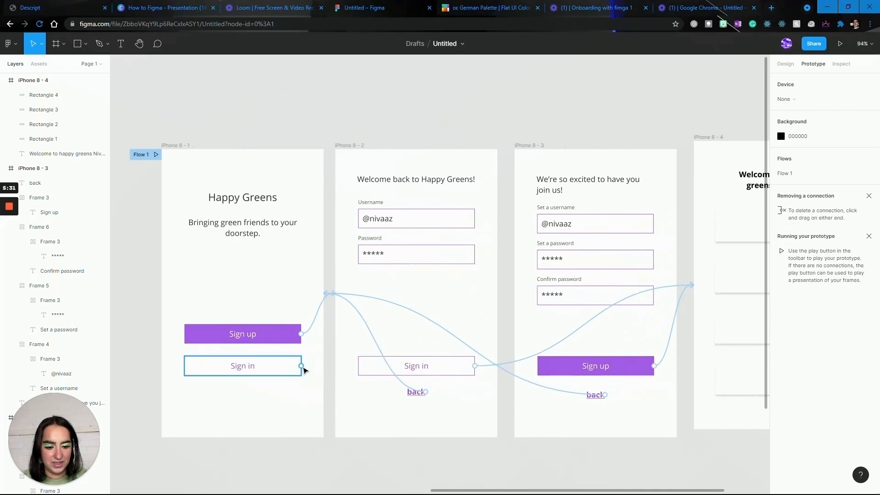
pyautogui.moveTo(301, 365); pyautogui.dragTo(334, 305)
# Redirect the connection of the Sign up button on iPhone 8 - 1 to the iPhone 8 - 3 frame.
pyautogui.click(284, 334)
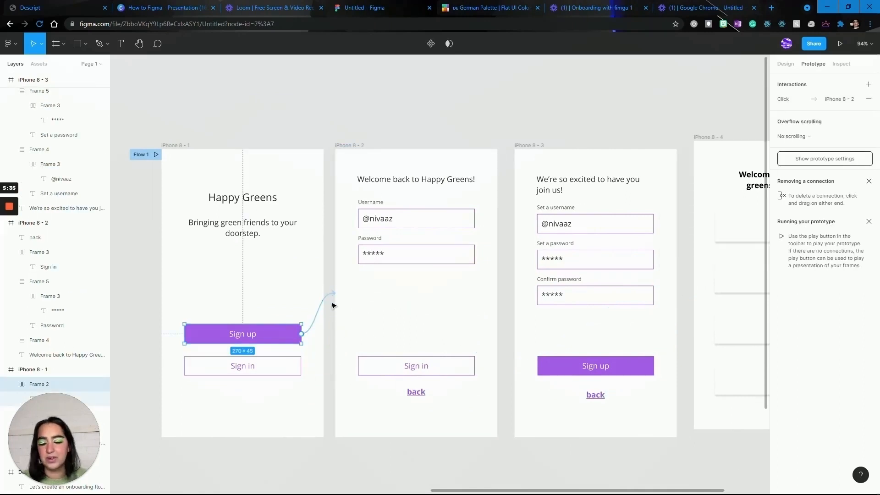
pyautogui.hscroll(2, 333, 305)
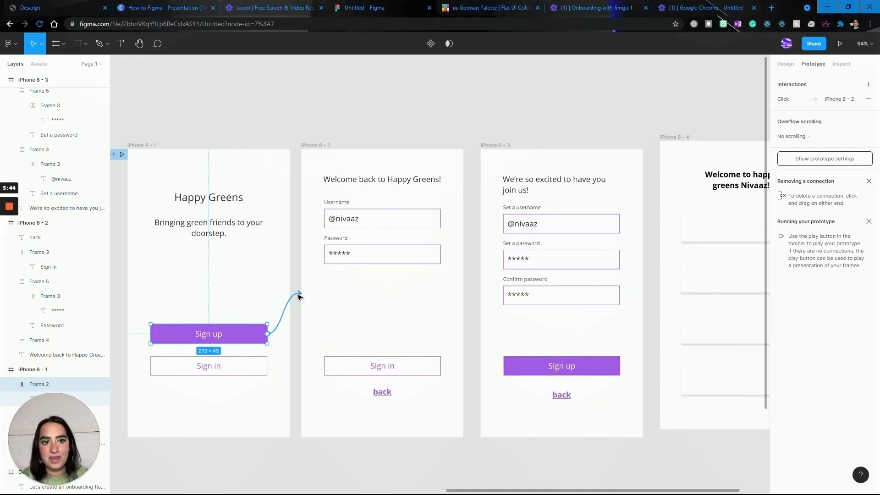
pyautogui.moveTo(298, 296); pyautogui.dragTo(516, 313)
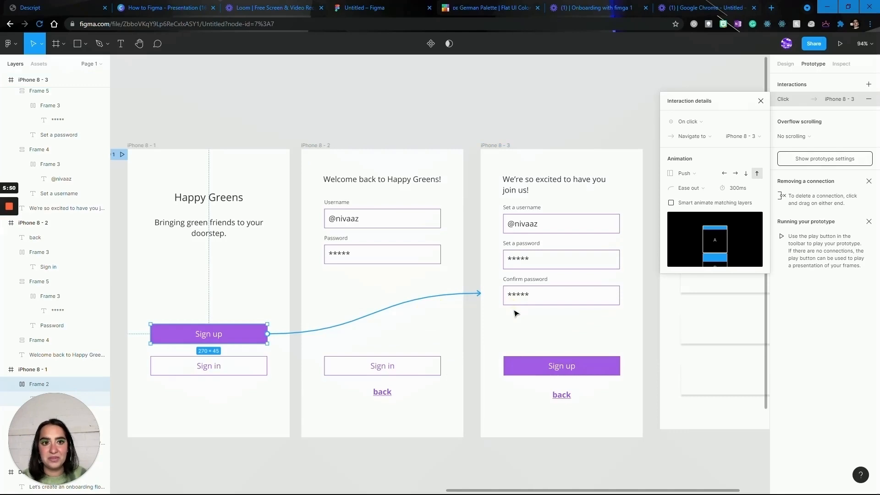
# Preview the prototype and follow the Sign in path from the first screen to the welcome screen.
pyautogui.click(839, 45)
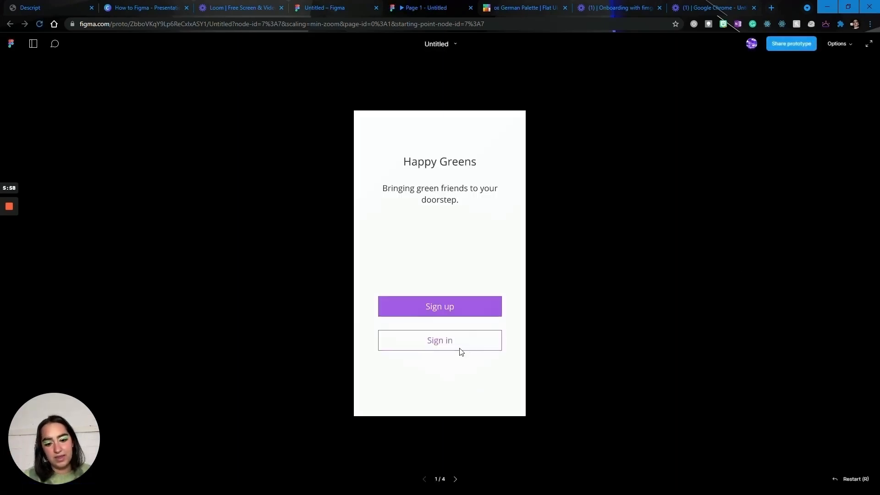
pyautogui.click(452, 343)
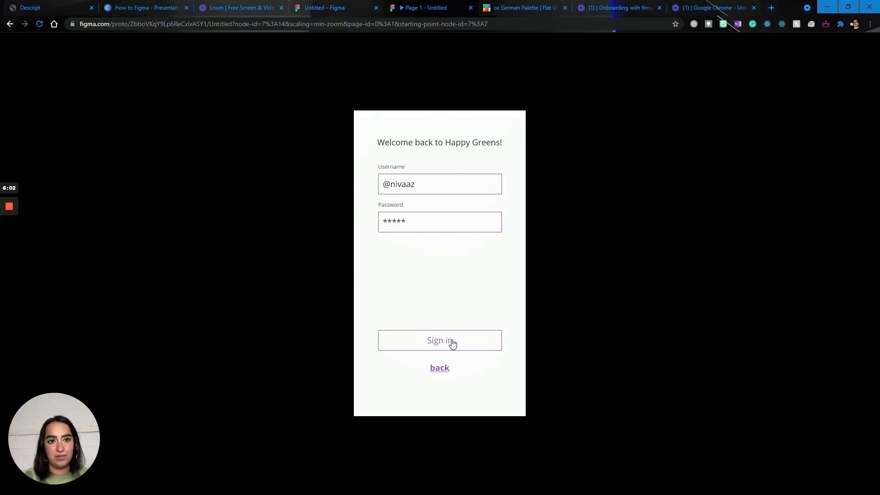
pyautogui.click(452, 344)
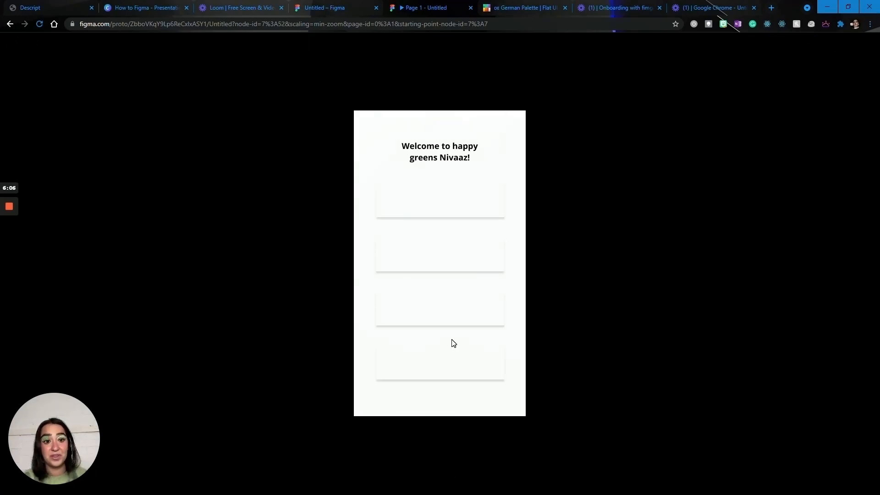